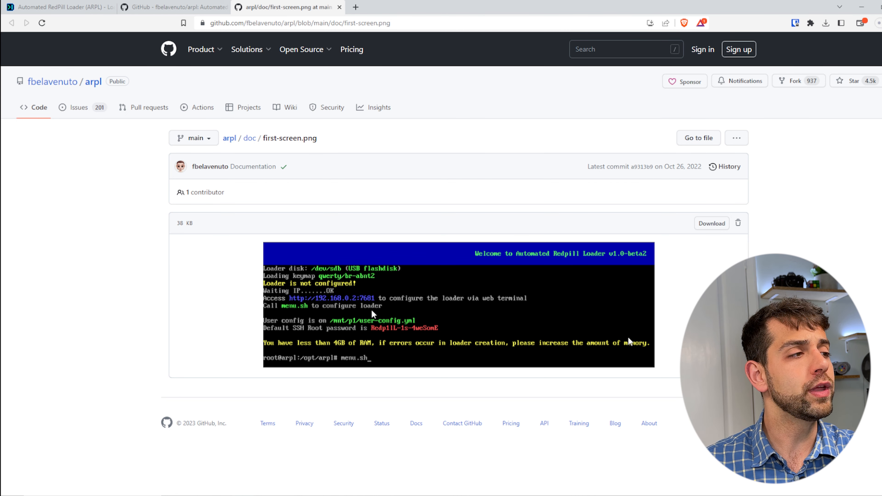
Step: Open the loader's web terminal at 192.168.1.253:7681 in a new browser tab
{"action": "left_click", "coordinate": [355, 7]}
{"action": "type", "text": "192.168.1.253:7681"}
{"action": "key", "text": "Return"}
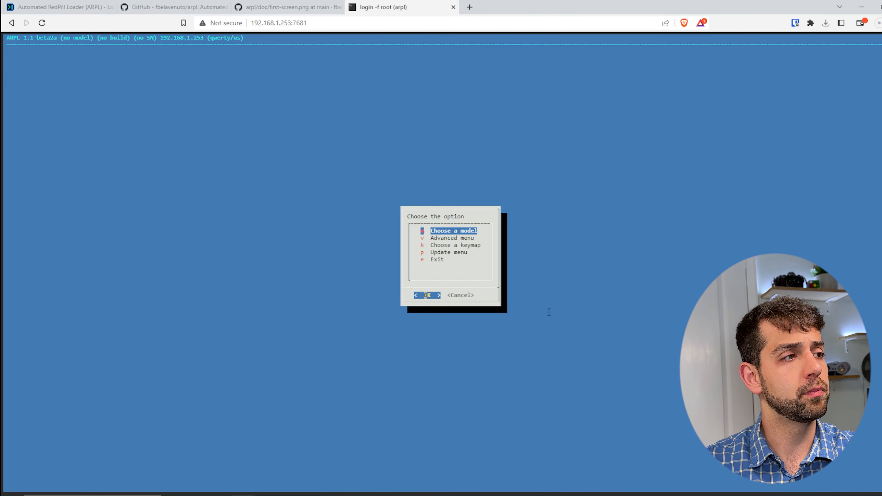
Step: Look through the available Synology models and their platforms in the loader's model list
{"action": "key", "text": "Return"}
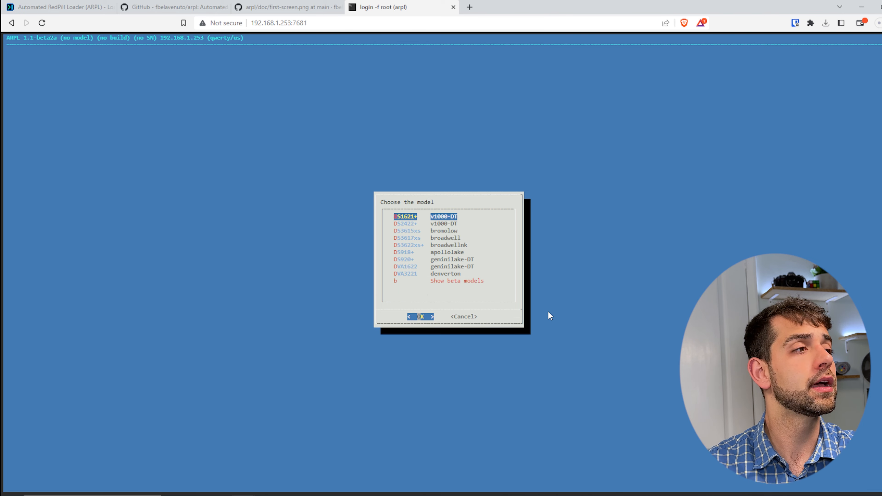
{"action": "key", "text": "Down"}
{"action": "key", "text": "Down"}
{"action": "key", "text": "Down"}
{"action": "key", "text": "Down"}
{"action": "key", "text": "Down"}
{"action": "key", "text": "Down"}
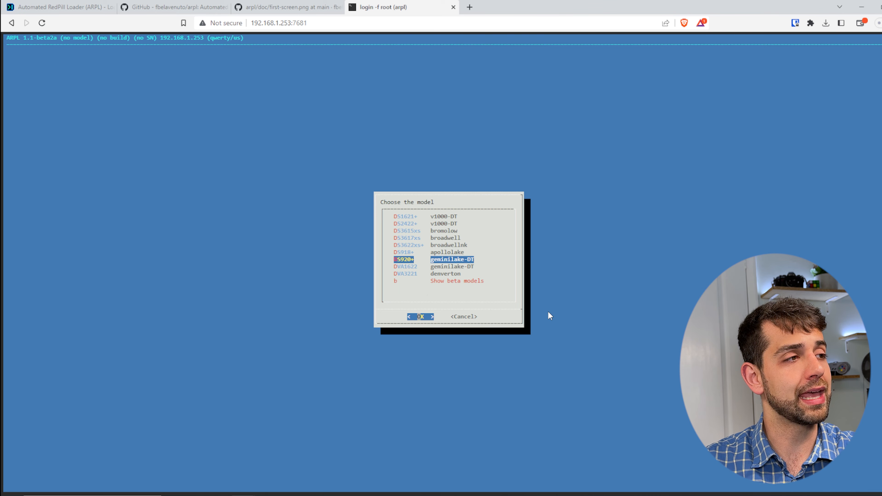
{"action": "key", "text": "Up"}
{"action": "key", "text": "Up"}
{"action": "key", "text": "Up"}
{"action": "key", "text": "Up"}
{"action": "key", "text": "Up"}
{"action": "key", "text": "Up"}
{"action": "key", "text": "Down"}
{"action": "key", "text": "Down"}
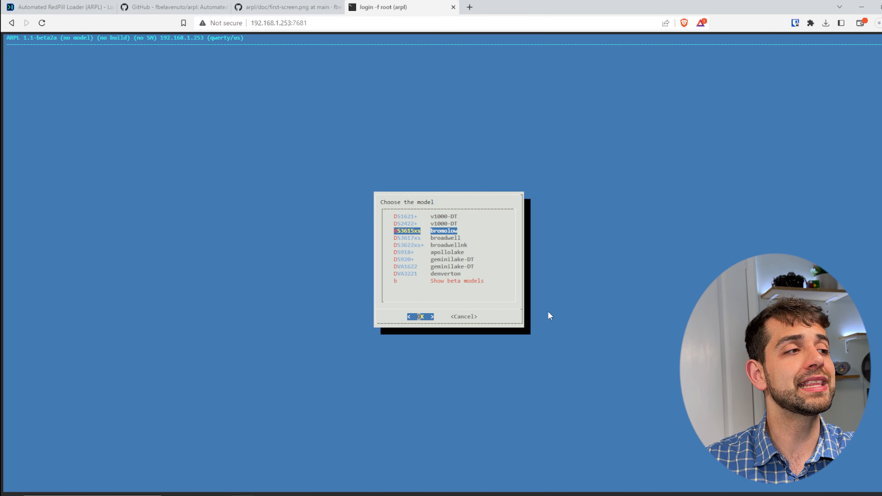
{"action": "key", "text": "Down"}
{"action": "key", "text": "Down"}
{"action": "key", "text": "Down"}
{"action": "key", "text": "Down"}
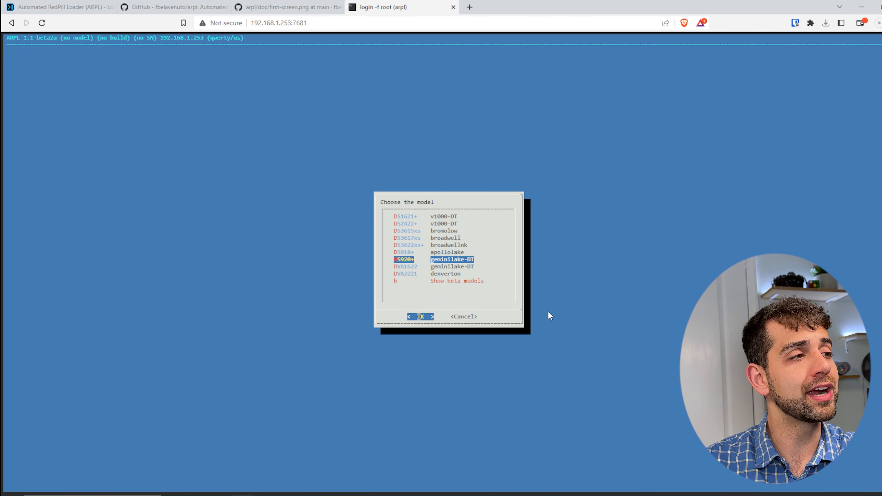
{"action": "key", "text": "Up"}
{"action": "key", "text": "Up"}
{"action": "key", "text": "Up"}
{"action": "key", "text": "Up"}
{"action": "key", "text": "Up"}
{"action": "key", "text": "Up"}
Step: Choose DS920+ (geminilake-DT) as the loader's model
{"action": "key", "text": "Down"}
{"action": "key", "text": "Down"}
{"action": "key", "text": "Down"}
{"action": "key", "text": "Down"}
{"action": "key", "text": "Down"}
{"action": "key", "text": "Down"}
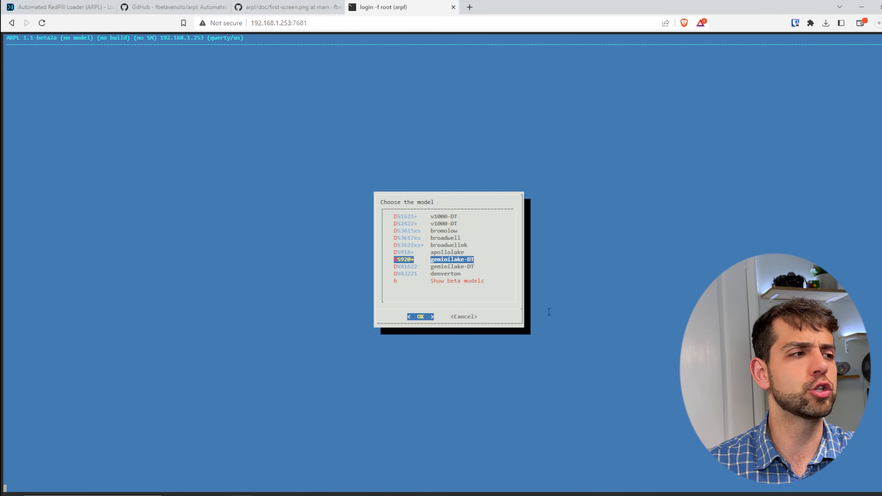
{"action": "key", "text": "Return"}
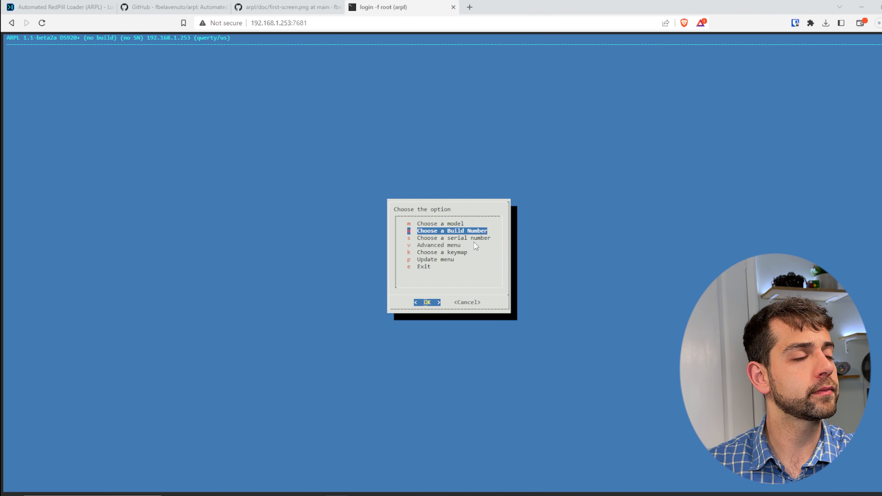
Step: Set the loader's build number to 42962
{"action": "key", "text": "Return"}
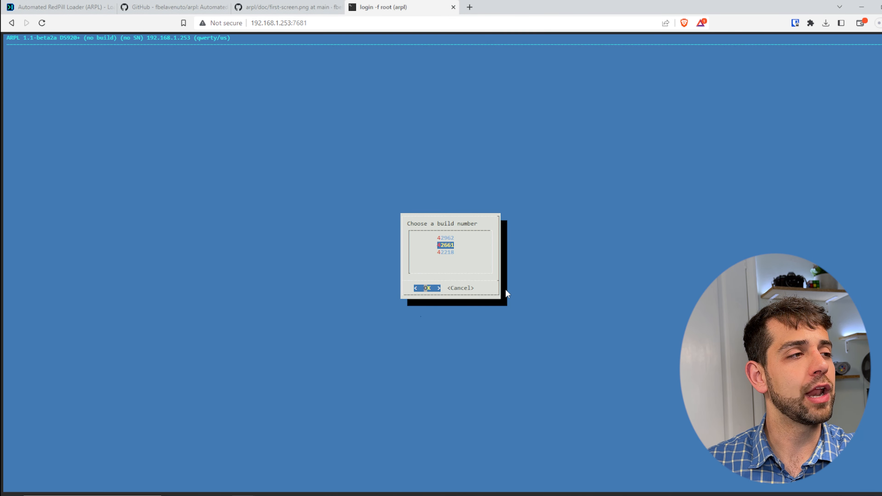
{"action": "key", "text": "Up"}
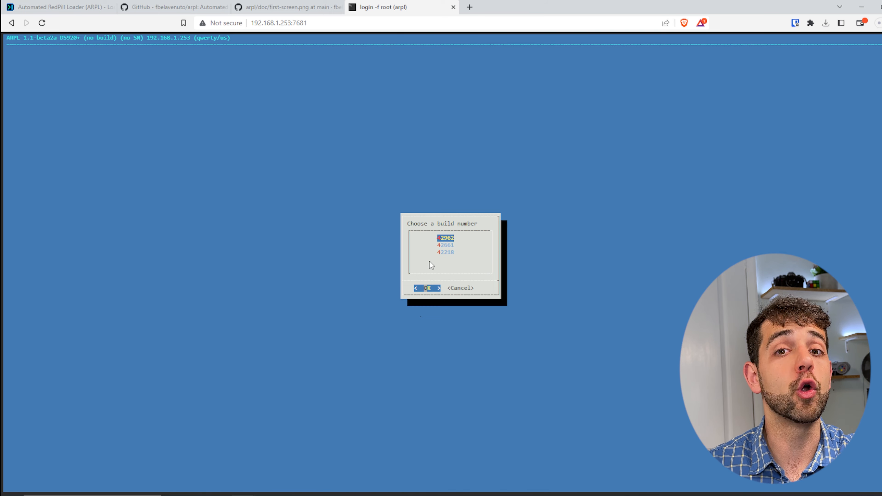
{"action": "key", "text": "Return"}
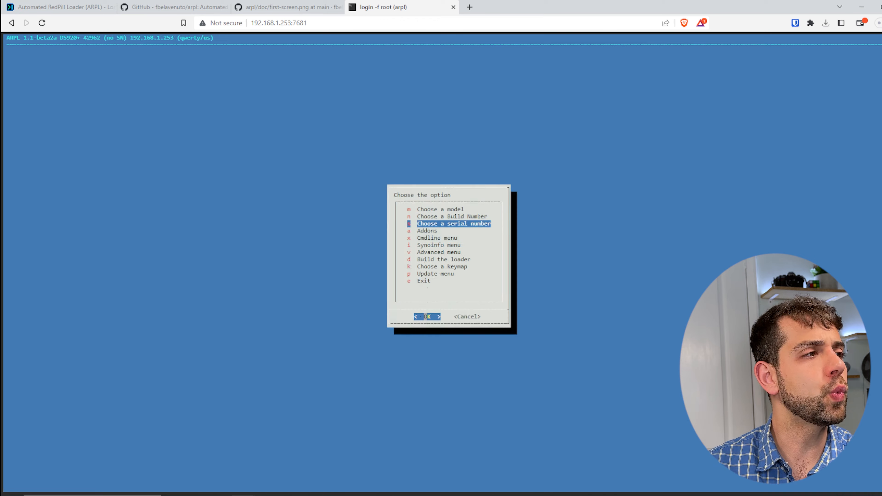
Step: Generate a random serial number for the loader
{"action": "key", "text": "Up"}
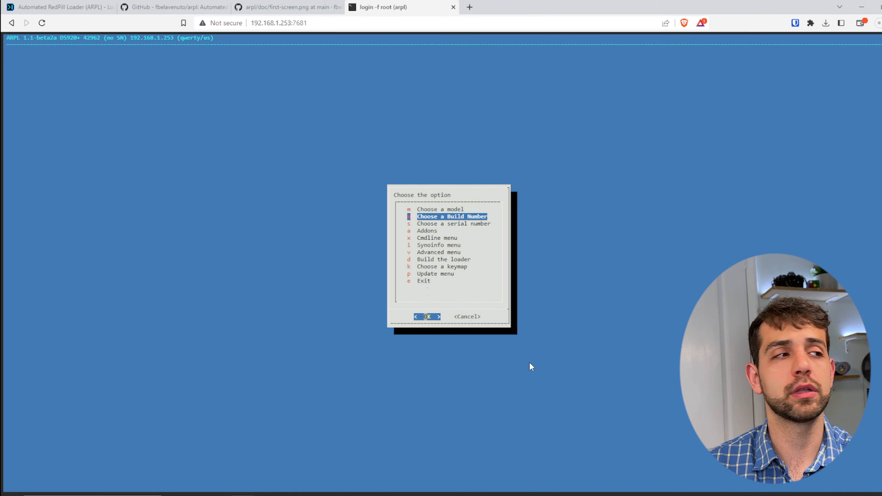
{"action": "key", "text": "Down"}
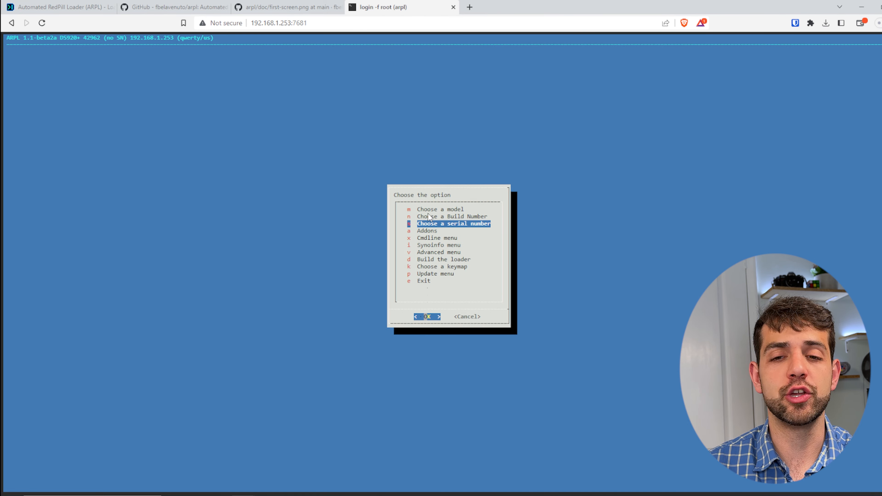
{"action": "key", "text": "Return"}
{"action": "key", "text": "Down"}
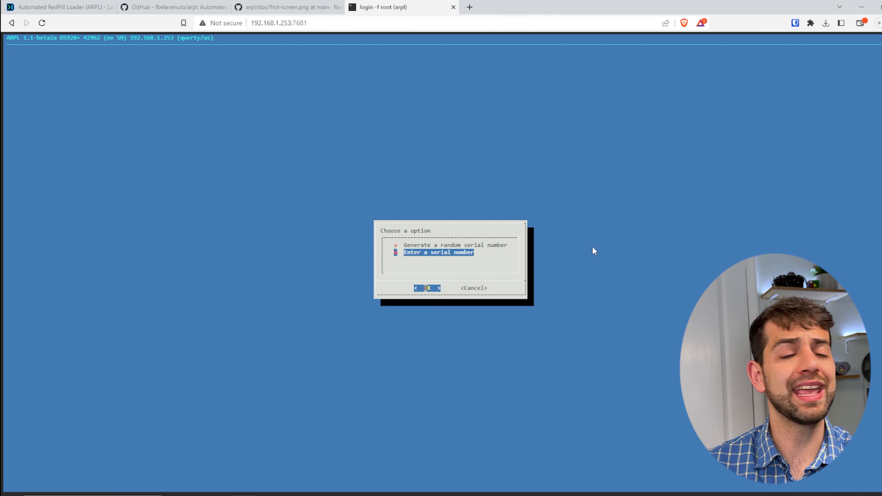
{"action": "key", "text": "Up"}
{"action": "key", "text": "Return"}
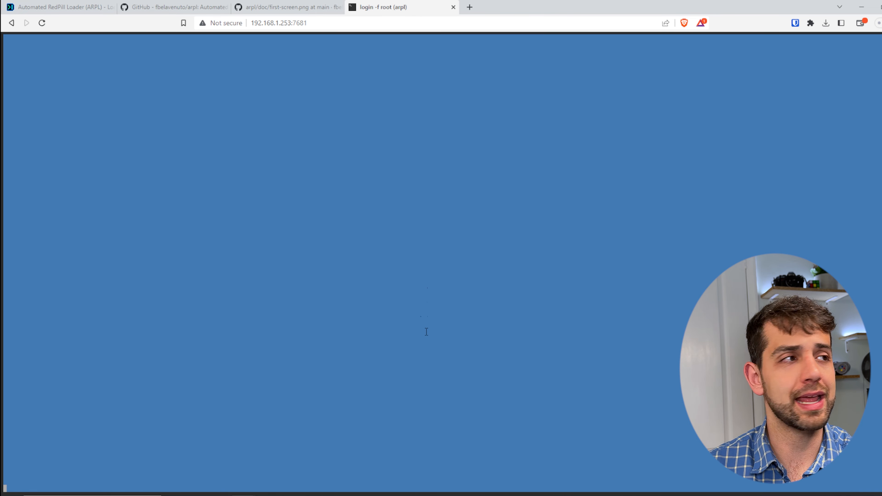
Step: Build the loader with the chosen model, build number and serial number
{"action": "key", "text": "Down"}
{"action": "key", "text": "Down"}
{"action": "key", "text": "Down"}
{"action": "key", "text": "Down"}
{"action": "key", "text": "Down"}
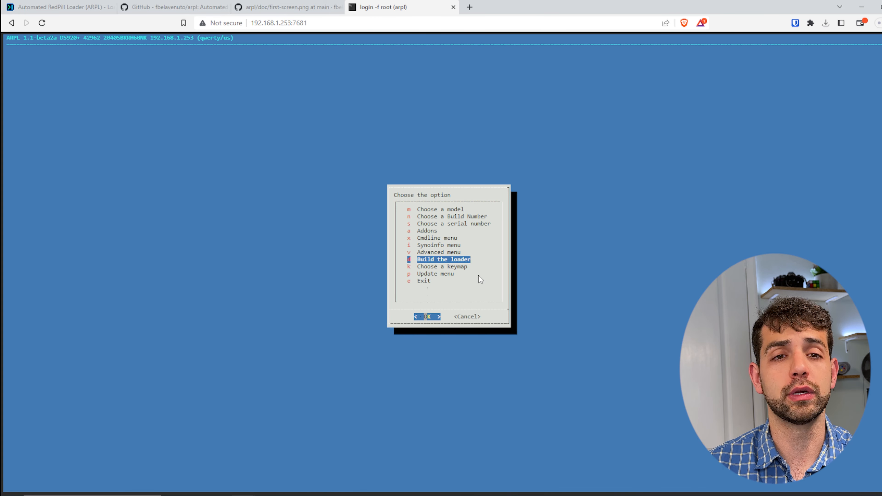
{"action": "key", "text": "Return"}
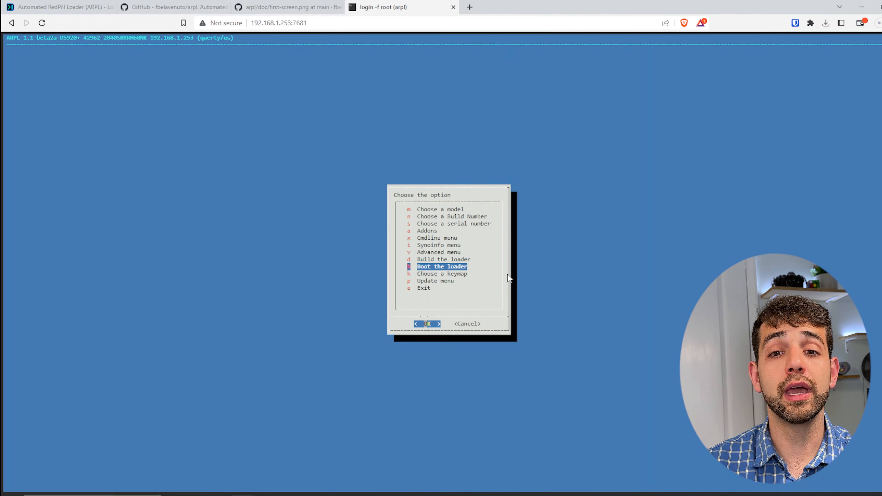
Step: Boot the newly built loader
{"action": "key", "text": "Up"}
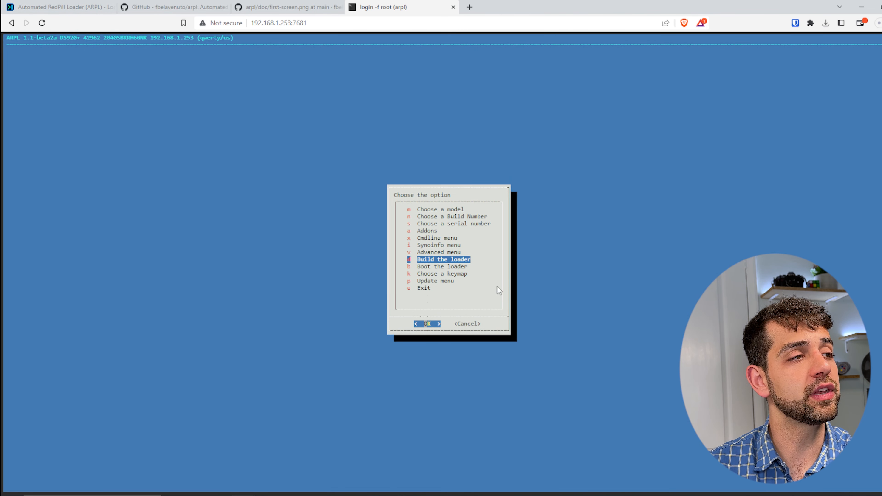
{"action": "key", "text": "Down"}
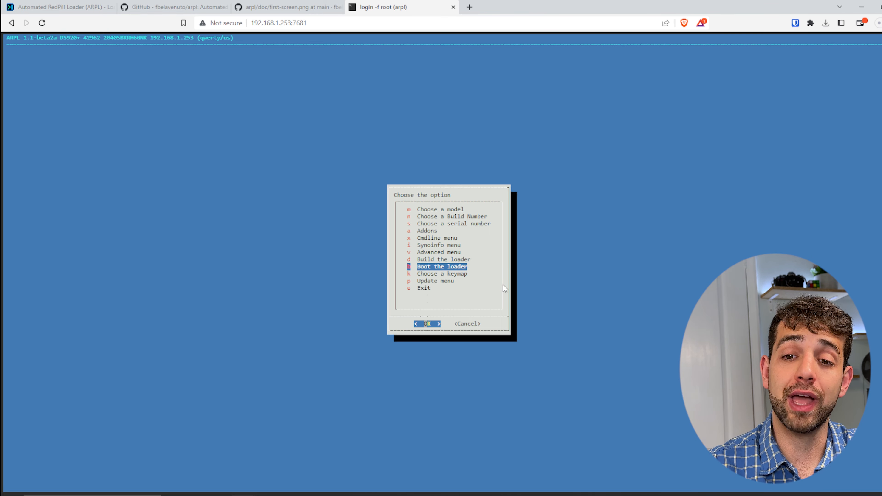
{"action": "key", "text": "Return"}
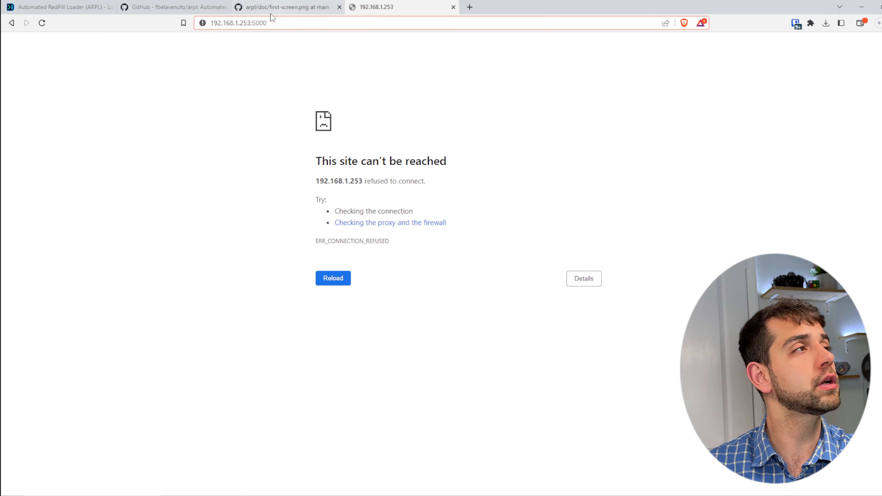
Step: Open 192.168.1.253:5000 and install DSM 7.1.1-42962 by automatic download, accepting that all data on the drive is deleted
{"action": "left_click_drag", "start_coordinate": [254, 23], "coordinate": [276, 23]}
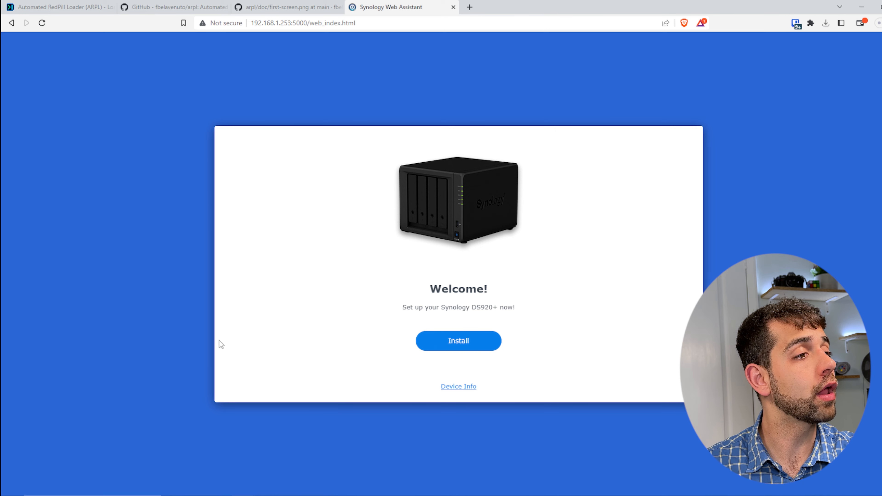
{"action": "left_click", "coordinate": [465, 348]}
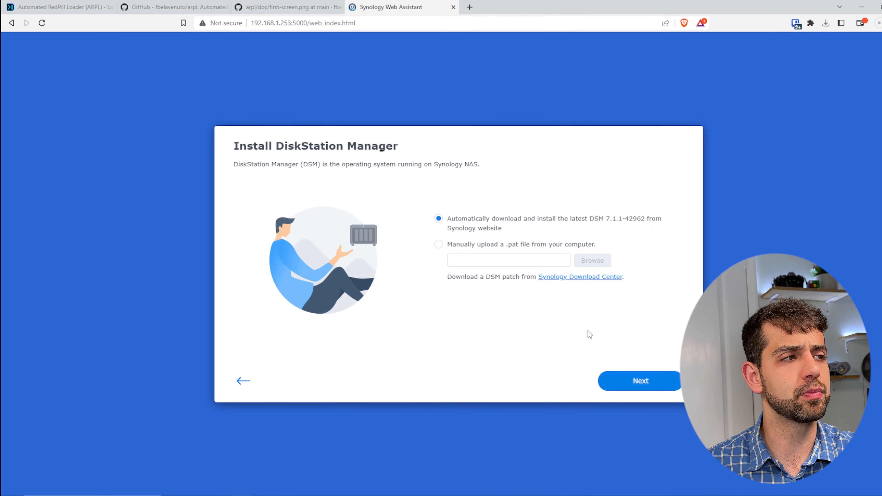
{"action": "left_click", "coordinate": [652, 385]}
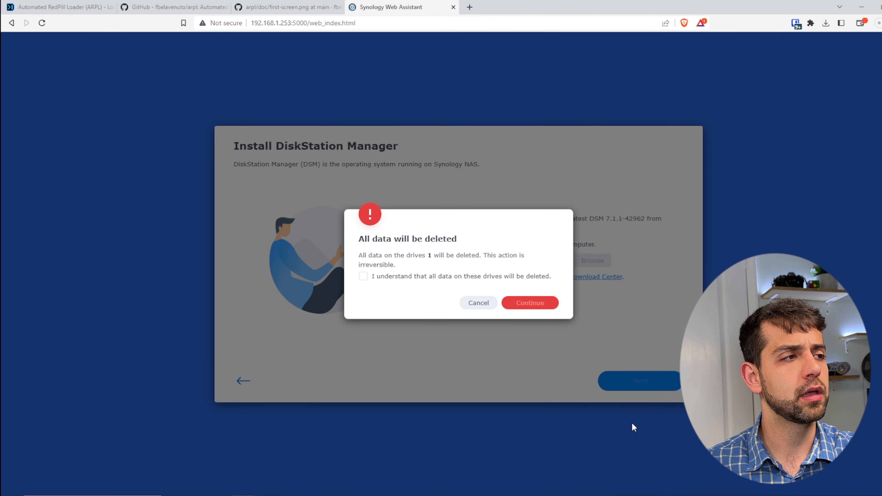
{"action": "left_click", "coordinate": [415, 277]}
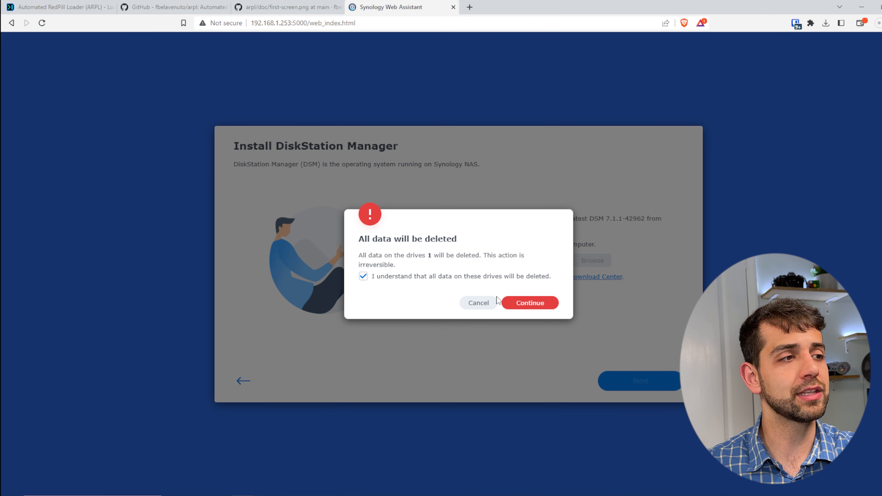
{"action": "left_click", "coordinate": [518, 304]}
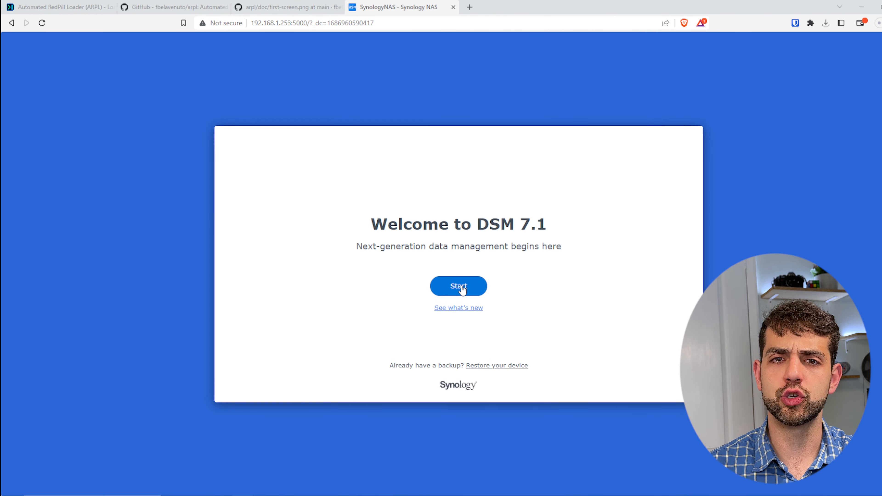
Step: Start the DSM setup with device name beta, enter the administrator account name and password, and allow display in Web Assistant
{"action": "left_click", "coordinate": [452, 293]}
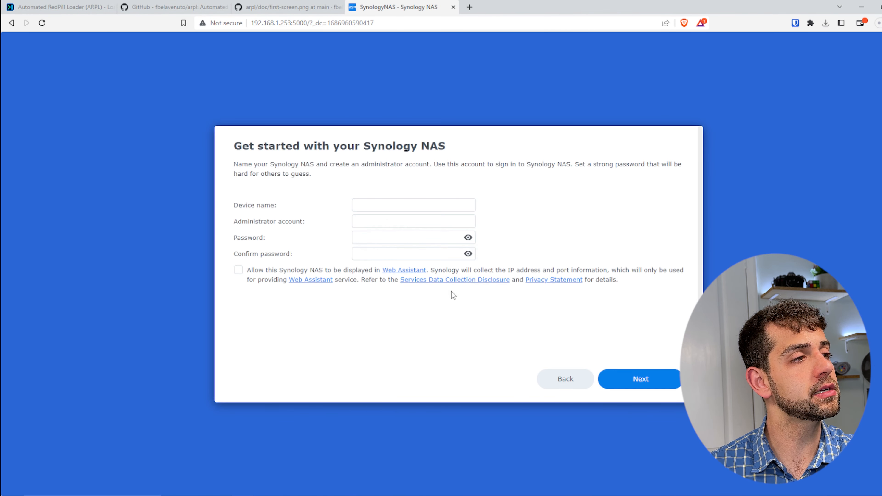
{"action": "type", "text": "beta"}
{"action": "key", "text": "Tab"}
{"action": "type", "text": "sauberlab"}
{"action": "key", "text": "Tab"}
{"action": "type", "text": "••••••••"}
{"action": "key", "text": "Tab"}
{"action": "type", "text": "••••••••"}
{"action": "left_click", "coordinate": [238, 283]}
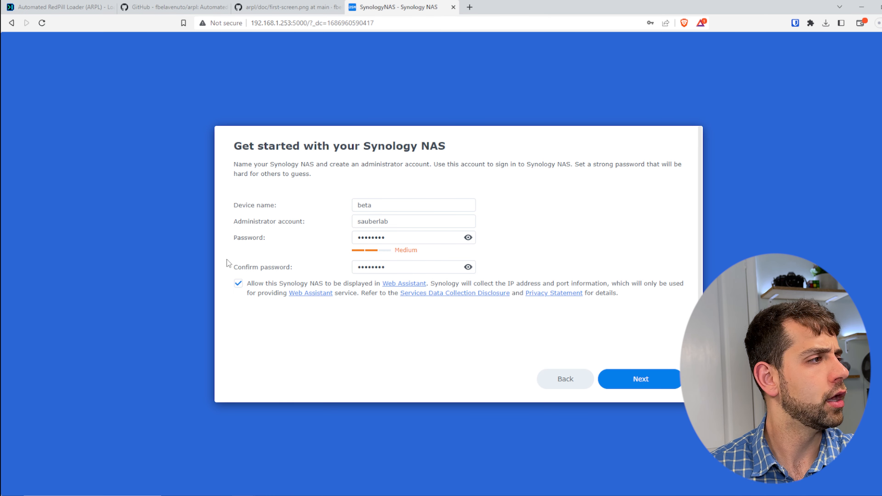
{"action": "left_click", "coordinate": [639, 379]}
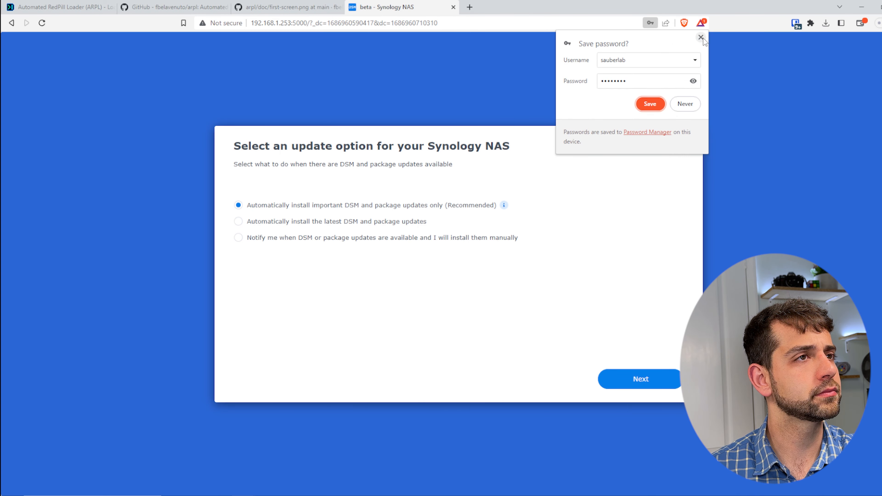
Step: Keep automatic installation of important DSM and package updates only, and skip creating a Synology Account
{"action": "left_click", "coordinate": [701, 37]}
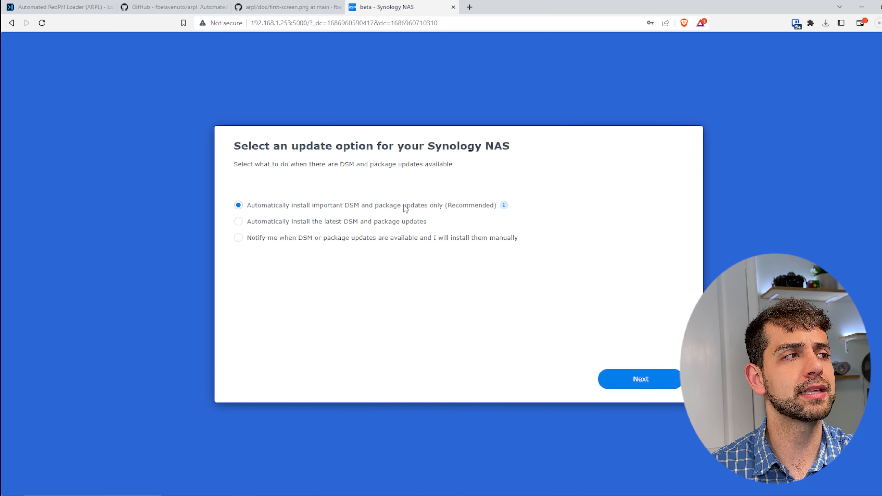
{"action": "left_click", "coordinate": [640, 380]}
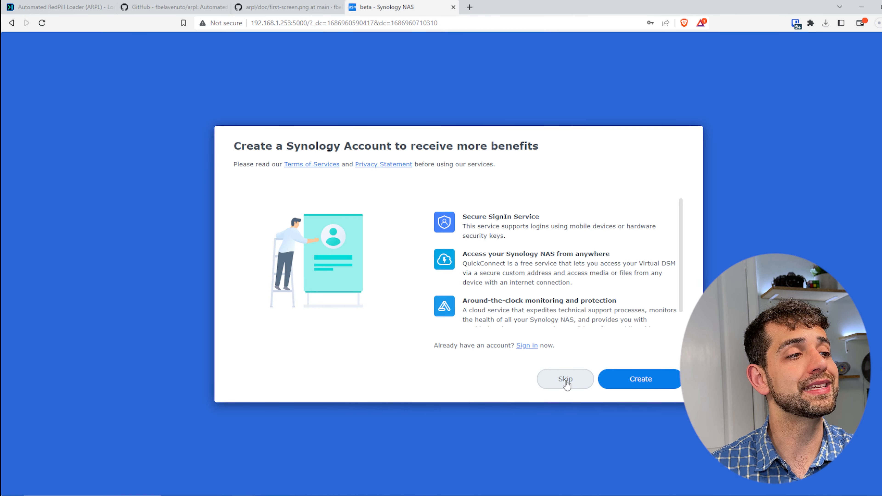
{"action": "scroll", "coordinate": [586, 228], "scroll_direction": "down", "scroll_amount": 1}
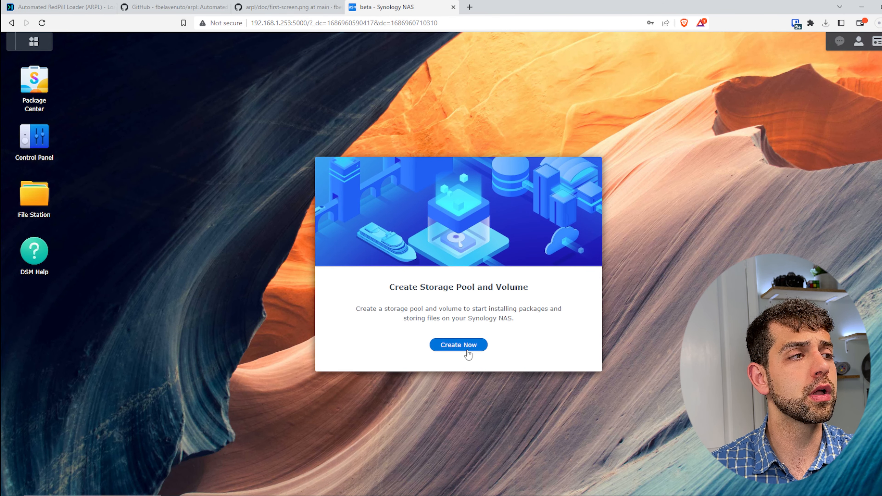
Step: Start creating a storage pool and volume with SHR as the RAID type
{"action": "left_click", "coordinate": [467, 349]}
{"action": "left_click", "coordinate": [614, 396]}
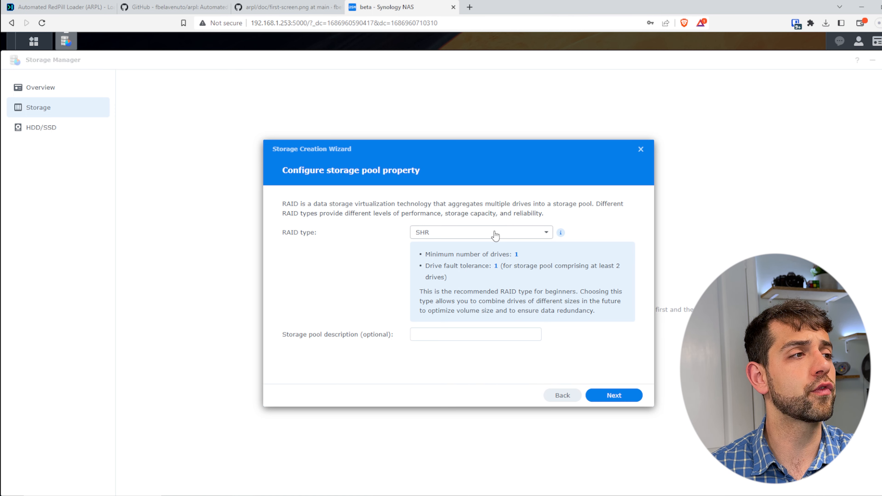
{"action": "left_click", "coordinate": [495, 236]}
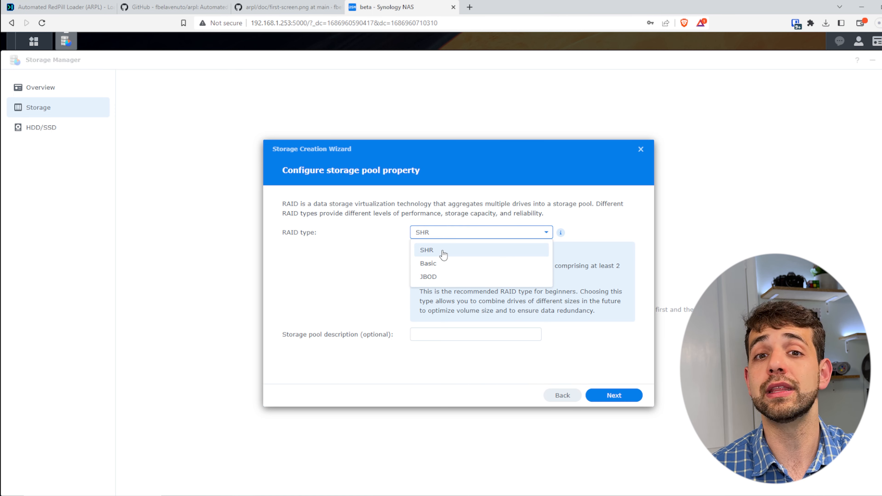
{"action": "left_click", "coordinate": [463, 252]}
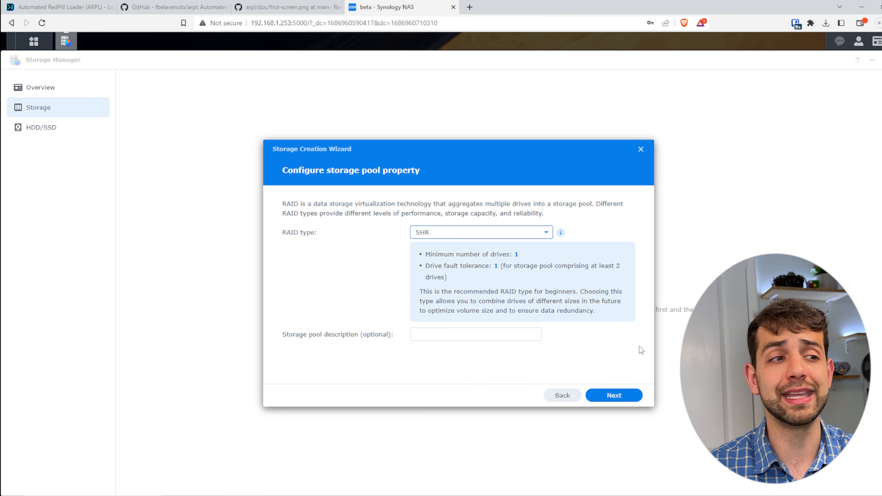
{"action": "left_click", "coordinate": [461, 339]}
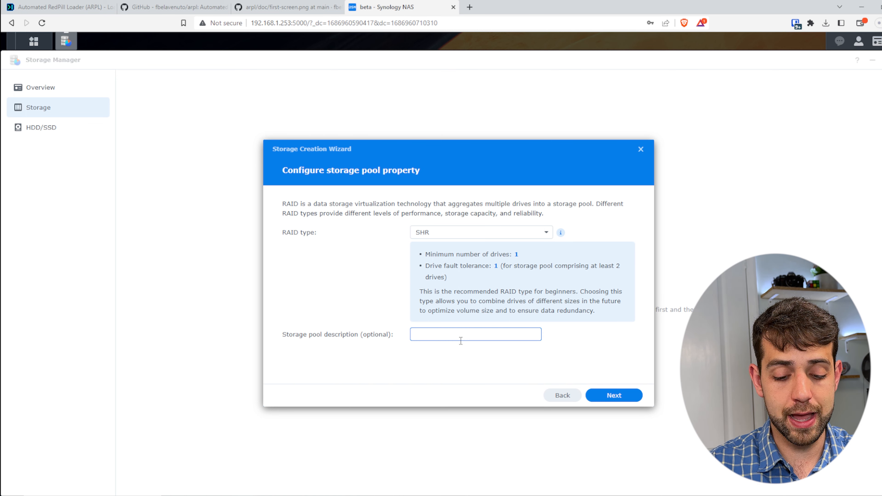
{"action": "left_click", "coordinate": [614, 395]}
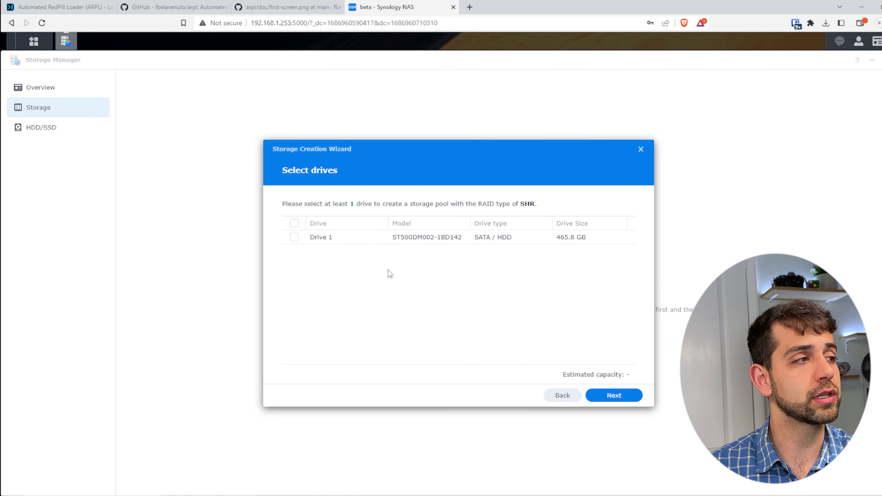
Step: Create the storage pool on Drive 1 with a 455 GB Btrfs volume described as Home
{"action": "left_click", "coordinate": [617, 397]}
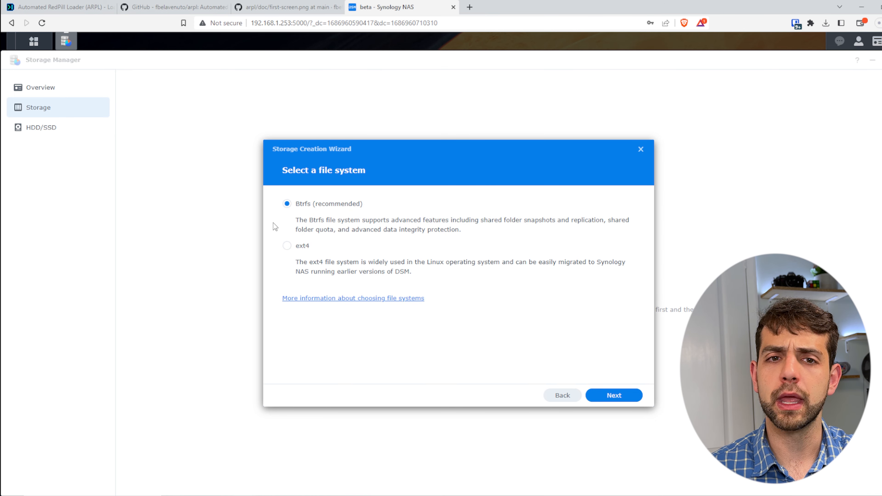
{"action": "left_click", "coordinate": [614, 396]}
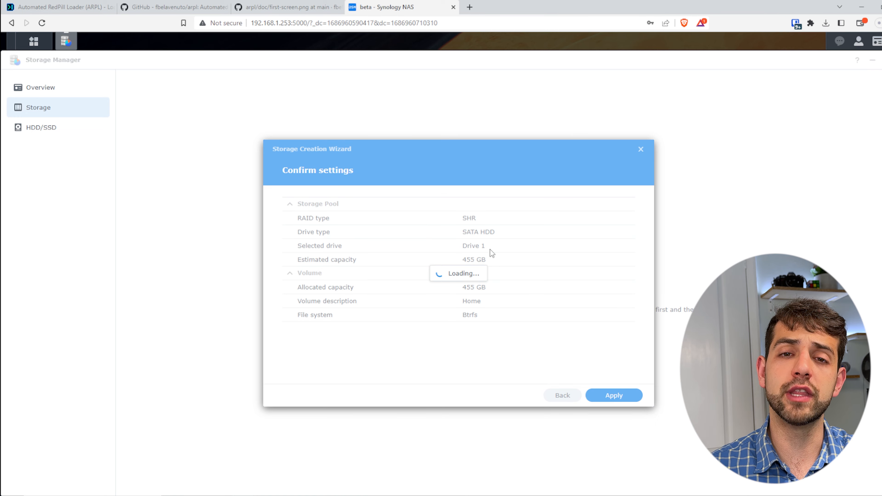